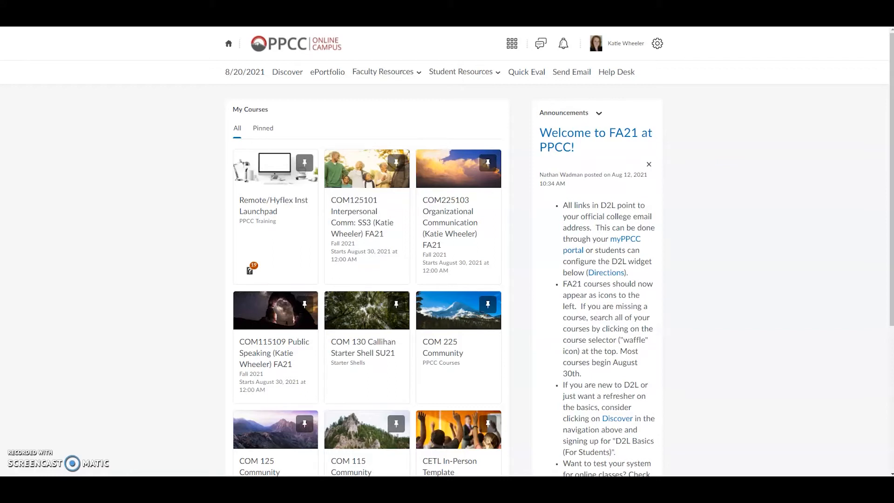
Open the Faculty Support Blog from the faculty resources and view its Forms page for course requests
{"action": "scroll", "coordinate": [413, 279], "scroll_direction": "down", "scroll_amount": 3}
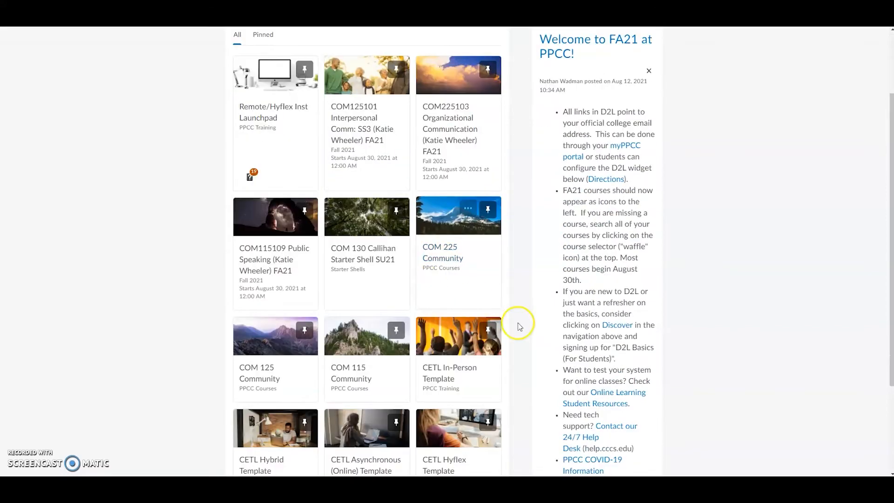
{"action": "scroll", "coordinate": [484, 374], "scroll_direction": "down", "scroll_amount": 3}
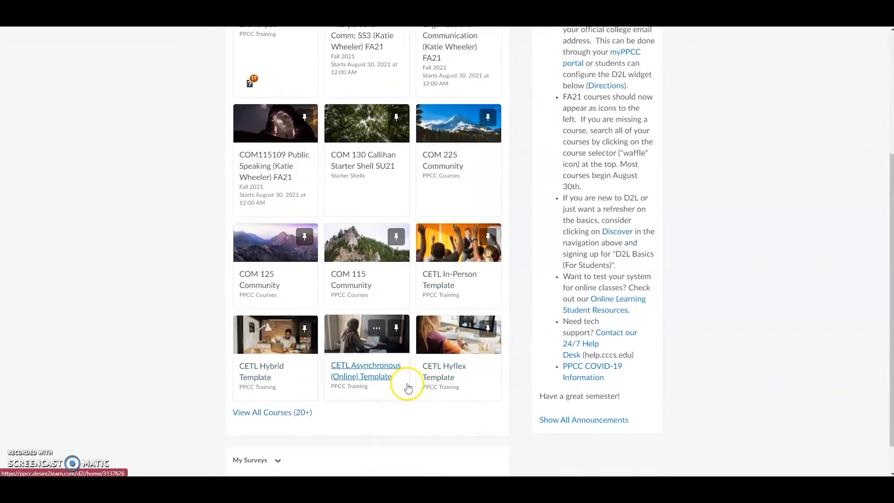
{"action": "scroll", "coordinate": [405, 384], "scroll_direction": "up", "scroll_amount": 5}
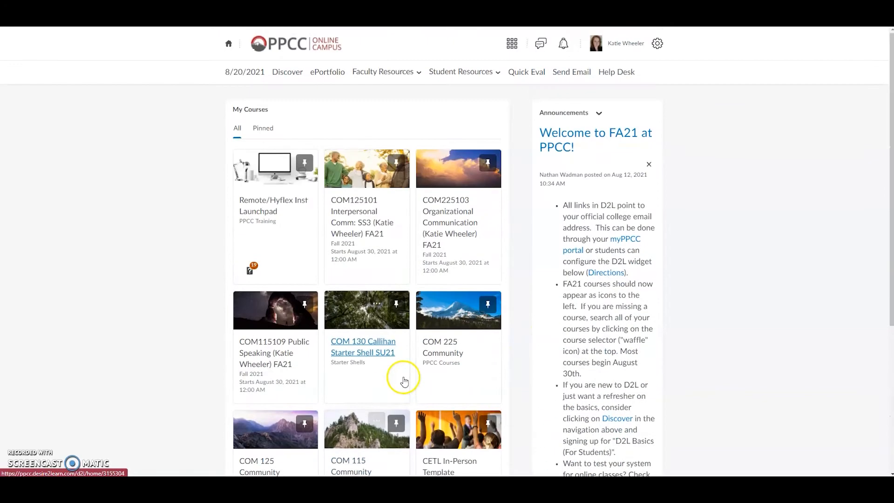
{"action": "left_click", "coordinate": [409, 76]}
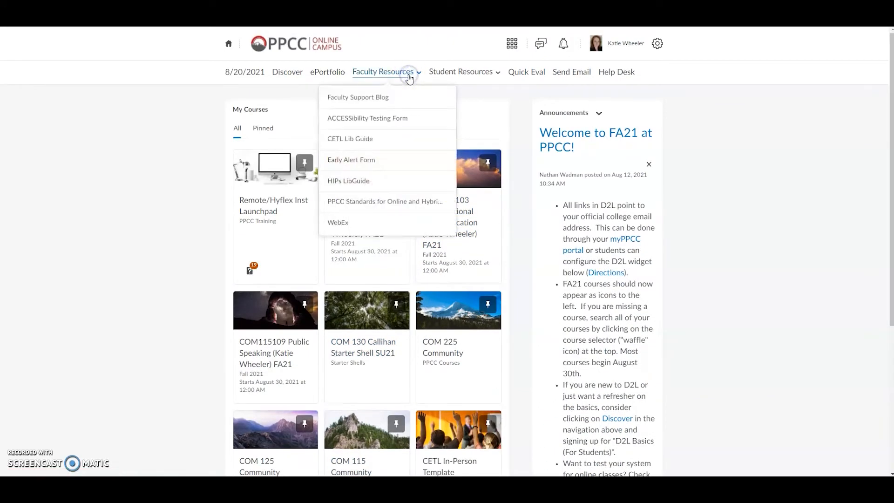
{"action": "left_click", "coordinate": [379, 98]}
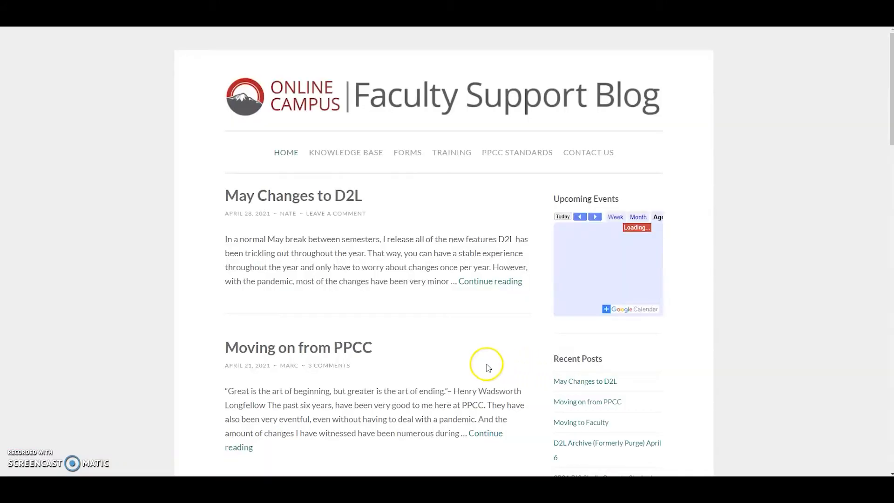
{"action": "left_click", "coordinate": [405, 154]}
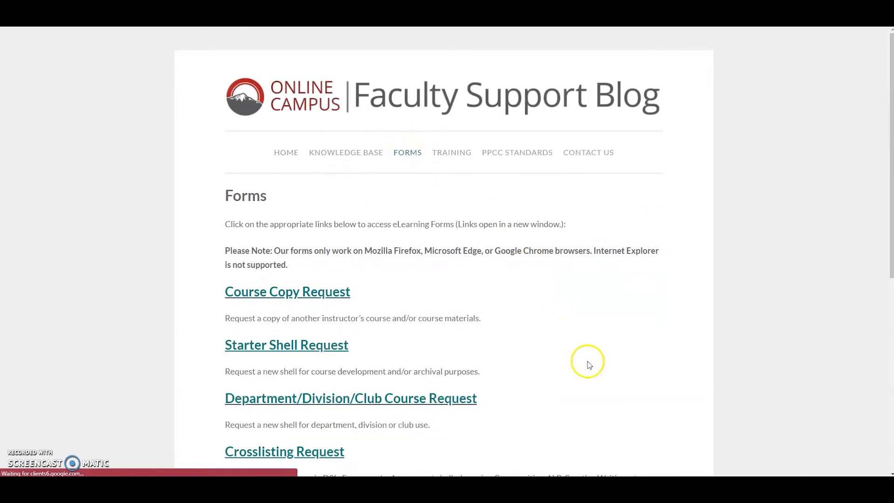
{"action": "scroll", "coordinate": [589, 362], "scroll_direction": "down", "scroll_amount": 2}
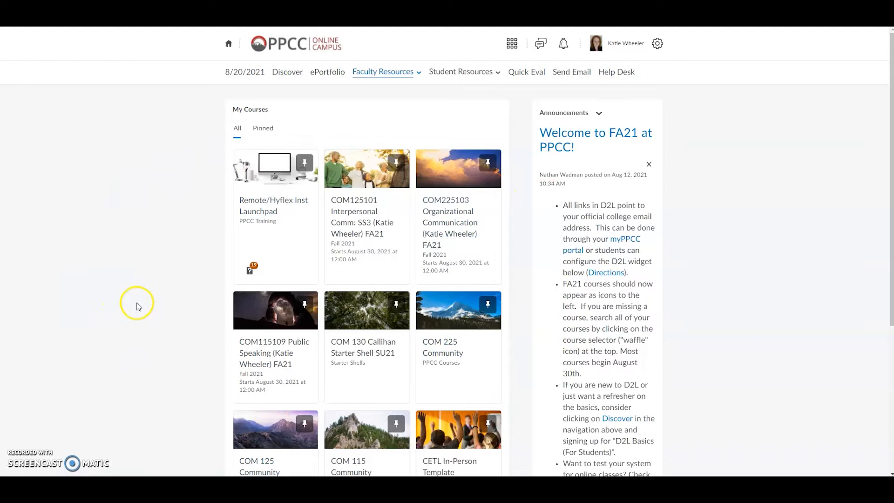
Open the COM115109 Public Speaking FA21 course and go to its Import/Export/Copy Components page
{"action": "scroll", "coordinate": [138, 308], "scroll_direction": "down", "scroll_amount": 4}
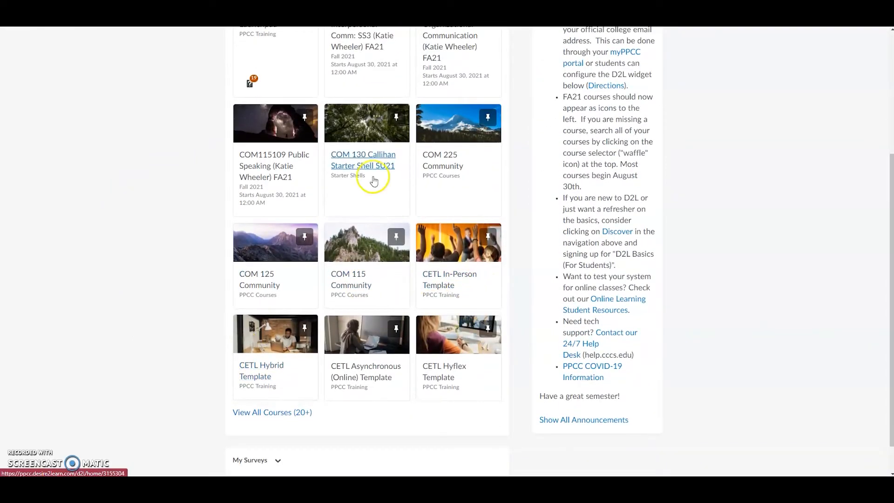
{"action": "scroll", "coordinate": [94, 287], "scroll_direction": "up", "scroll_amount": 2}
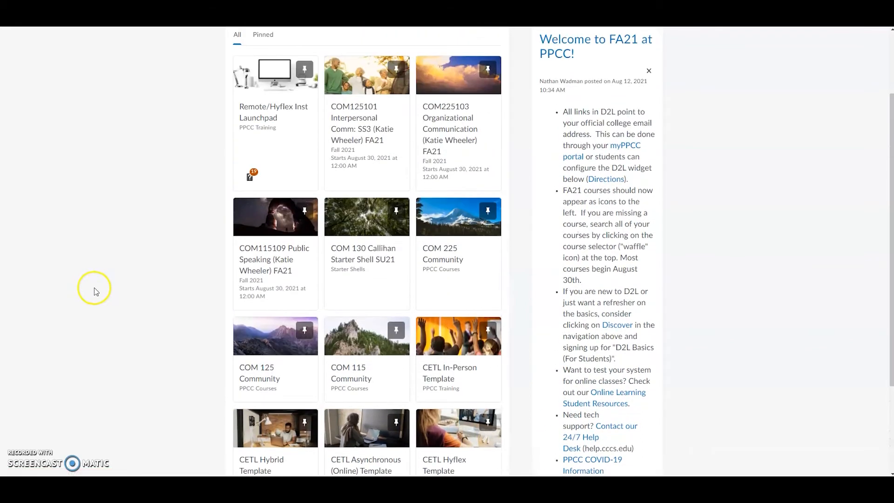
{"action": "left_click", "coordinate": [273, 272]}
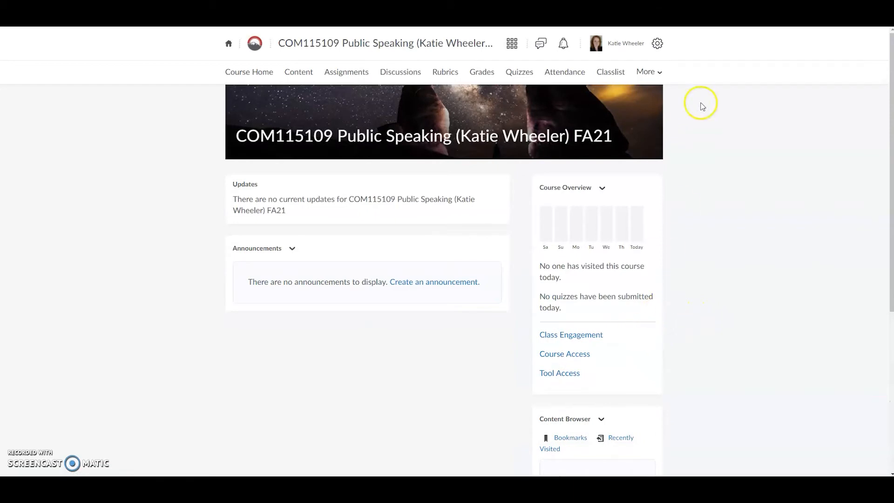
{"action": "left_click", "coordinate": [656, 45]}
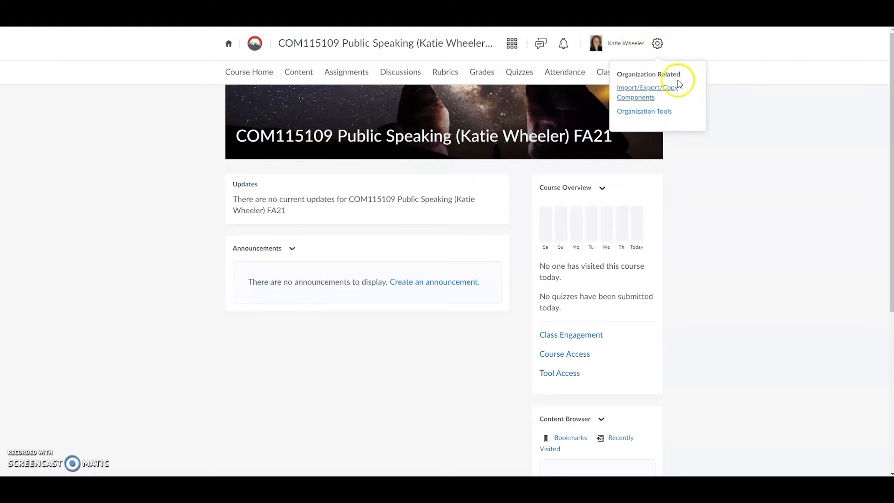
{"action": "left_click", "coordinate": [668, 92]}
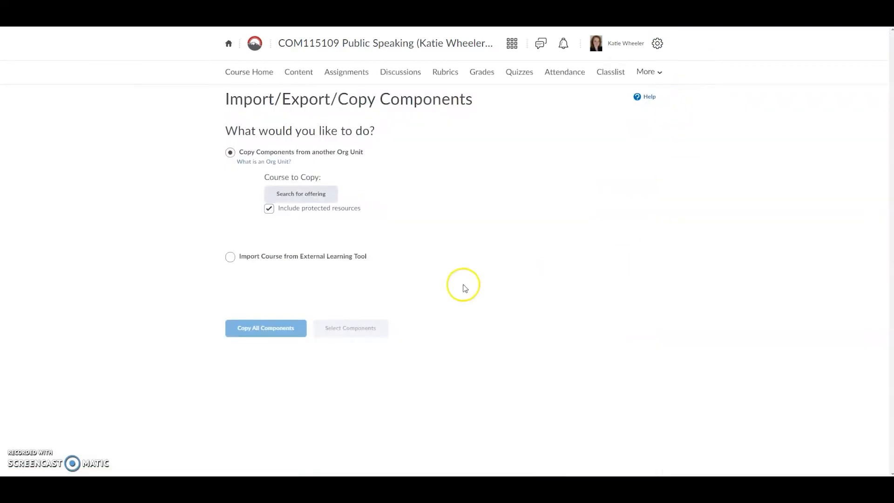
Search the course offerings for "template" and add the CETL In-Person Template as the course to copy
{"action": "left_click", "coordinate": [315, 196]}
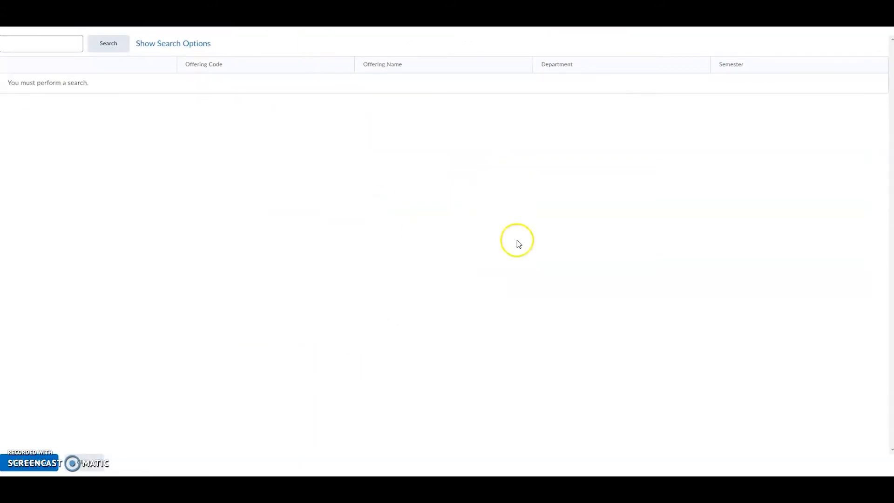
{"action": "left_click", "coordinate": [112, 50]}
{"action": "left_click", "coordinate": [33, 50]}
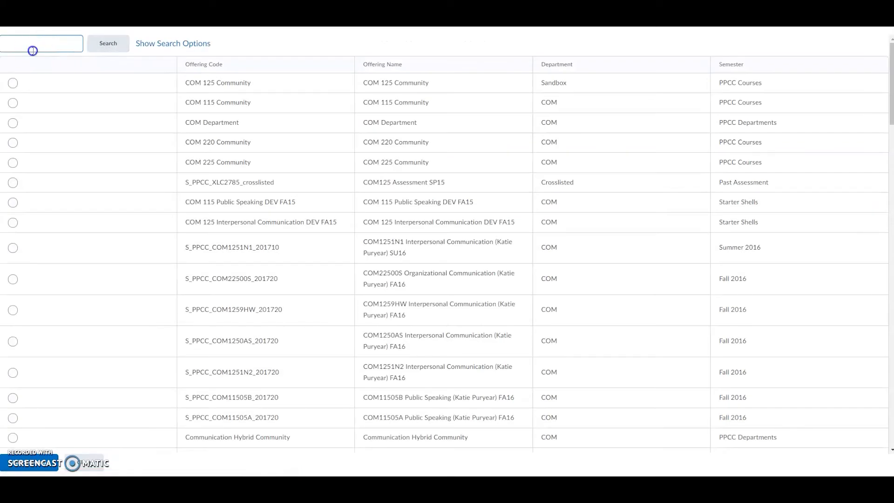
{"action": "type", "text": "template"}
{"action": "key", "text": "Return"}
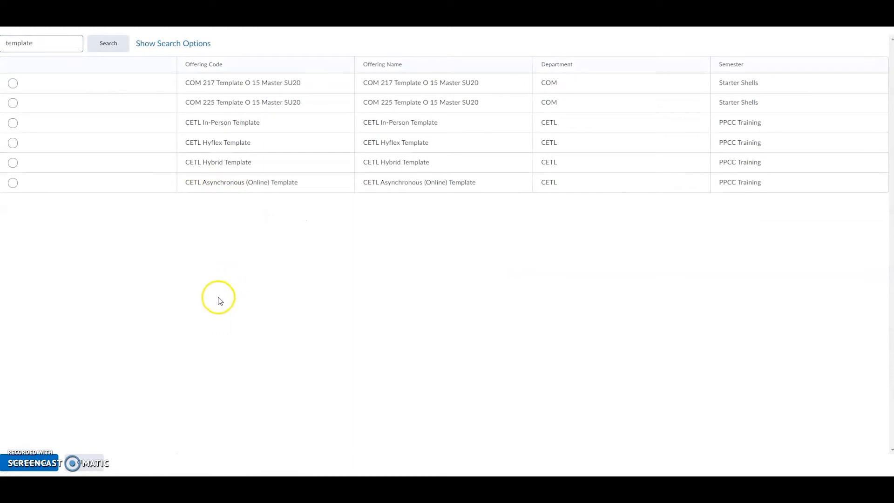
{"action": "left_click", "coordinate": [13, 123]}
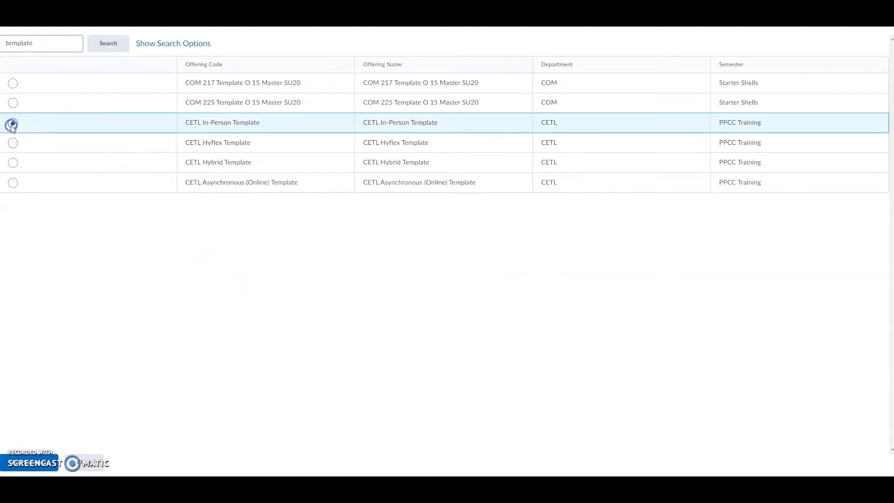
{"action": "left_click", "coordinate": [31, 470]}
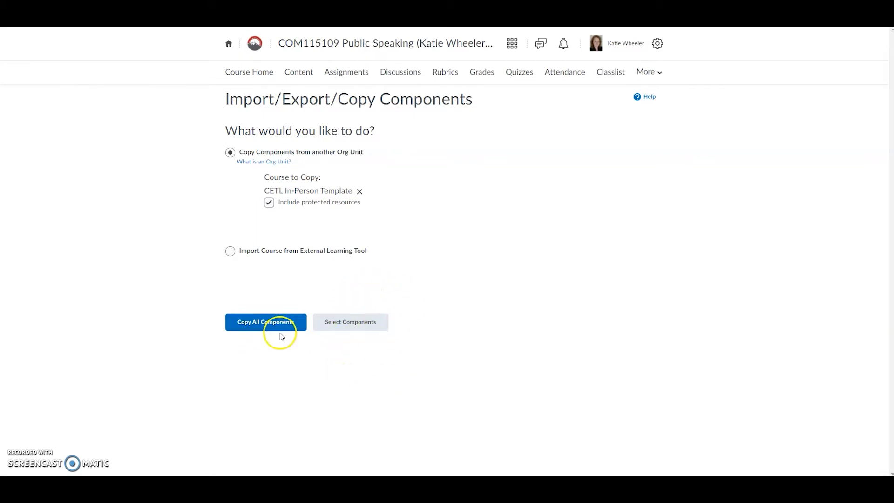
Choose to copy selected components, including all Attendance Registers and individually selected Content items
{"action": "left_click", "coordinate": [366, 326]}
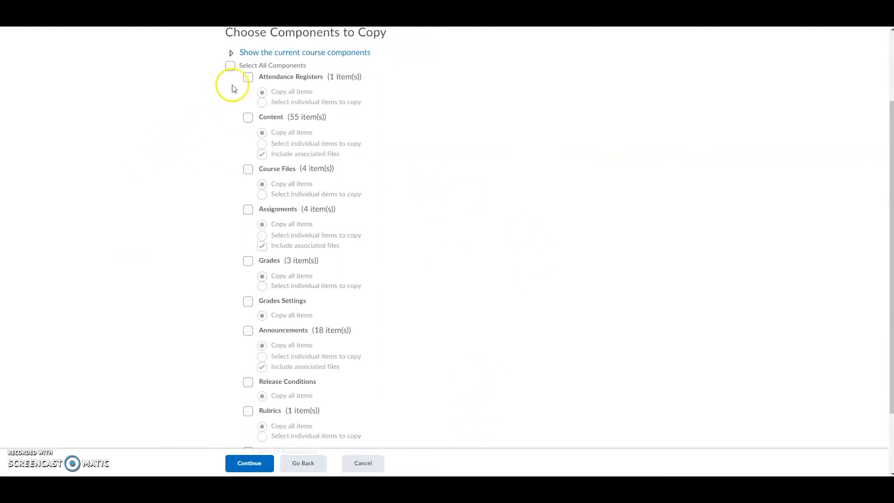
{"action": "left_click", "coordinate": [249, 77]}
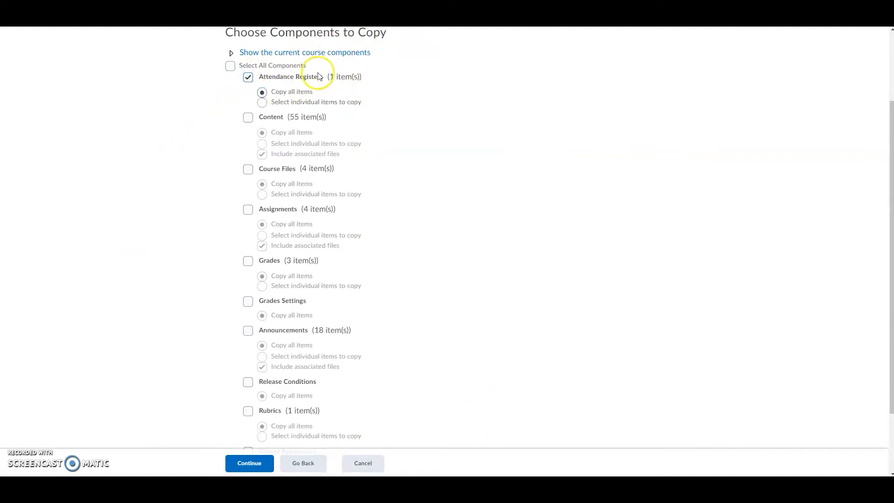
{"action": "left_click", "coordinate": [248, 117]}
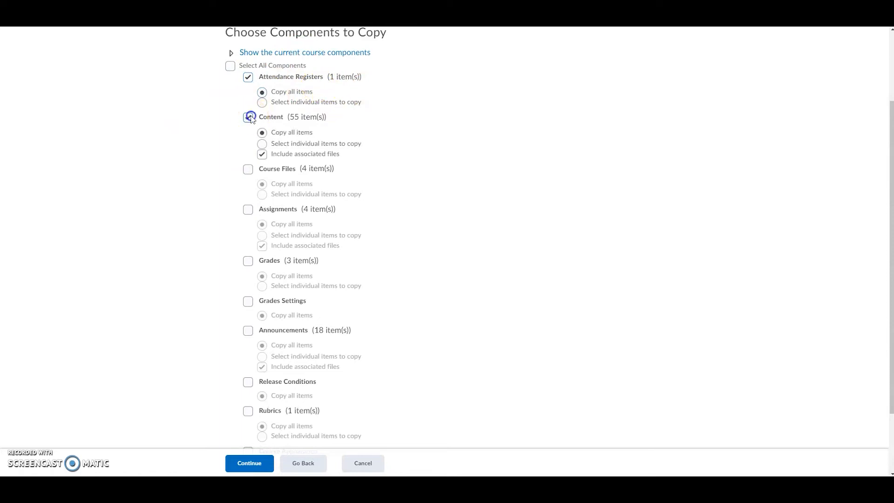
{"action": "left_click", "coordinate": [262, 143]}
Include all Assignments and Grades plus individually selected Announcements, and continue to the content module selection
{"action": "left_click", "coordinate": [247, 211]}
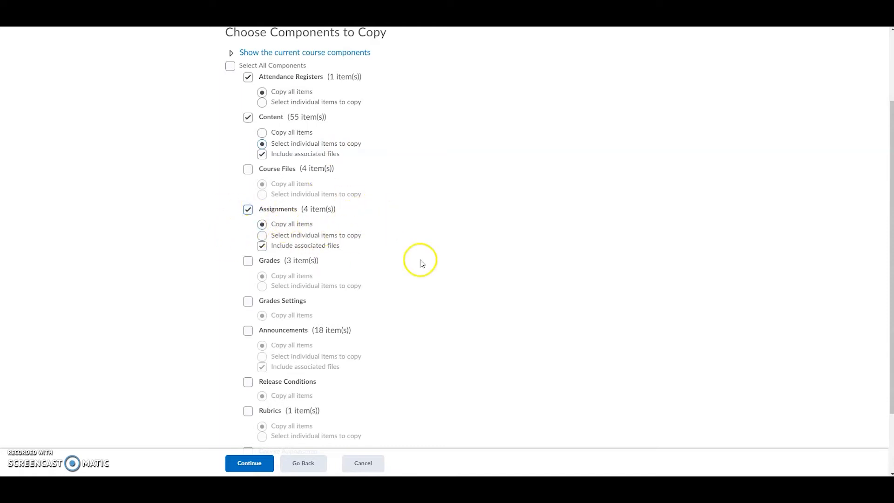
{"action": "left_click", "coordinate": [247, 261]}
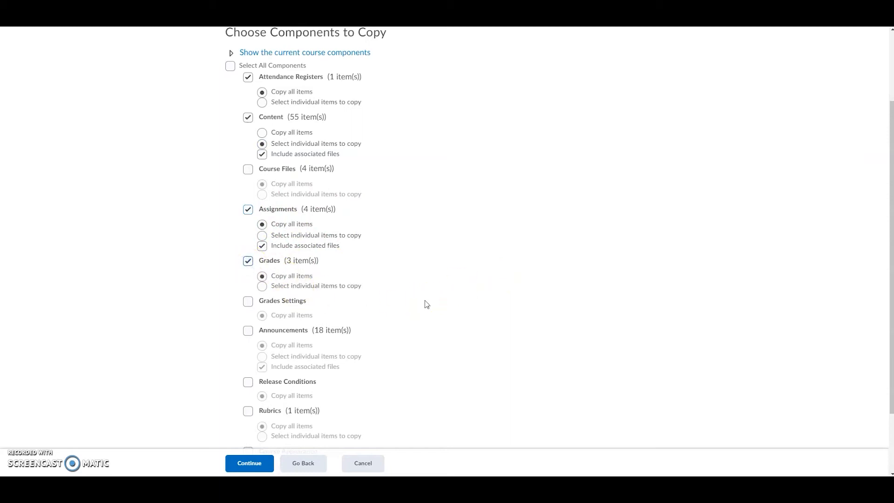
{"action": "left_click", "coordinate": [248, 331]}
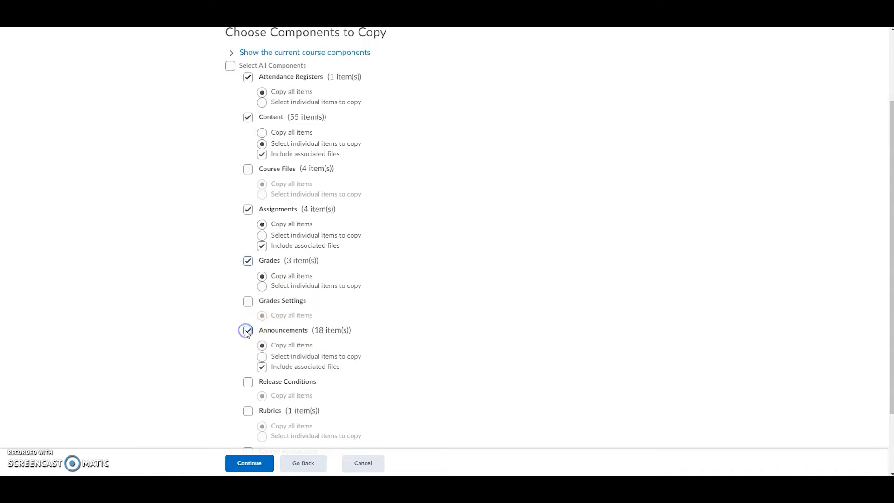
{"action": "left_click", "coordinate": [262, 357]}
{"action": "scroll", "coordinate": [396, 380], "scroll_direction": "up", "scroll_amount": 2}
{"action": "scroll", "coordinate": [396, 379], "scroll_direction": "up", "scroll_amount": 1}
{"action": "scroll", "coordinate": [317, 298], "scroll_direction": "down", "scroll_amount": 5}
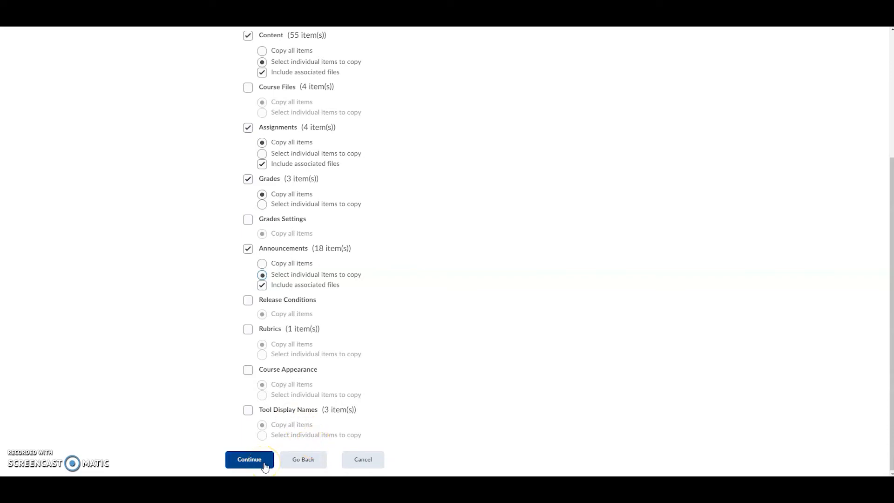
{"action": "scroll", "coordinate": [375, 385], "scroll_direction": "up", "scroll_amount": 3}
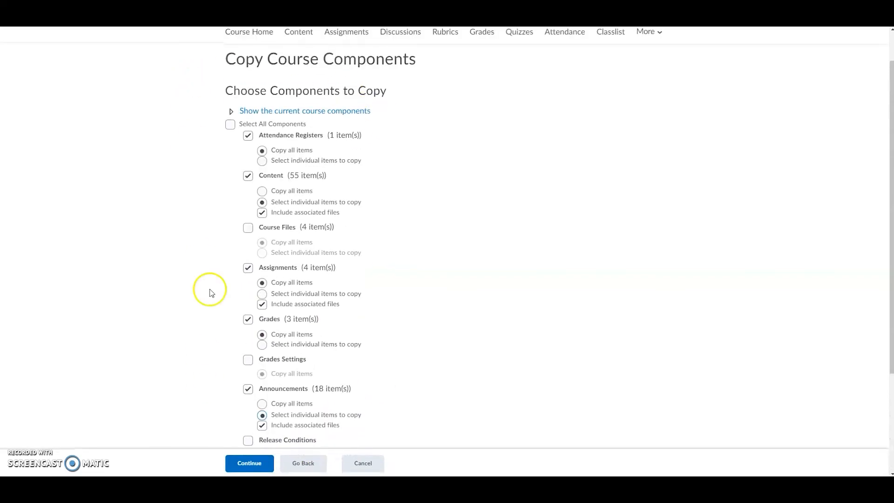
{"action": "scroll", "coordinate": [426, 351], "scroll_direction": "down", "scroll_amount": 2}
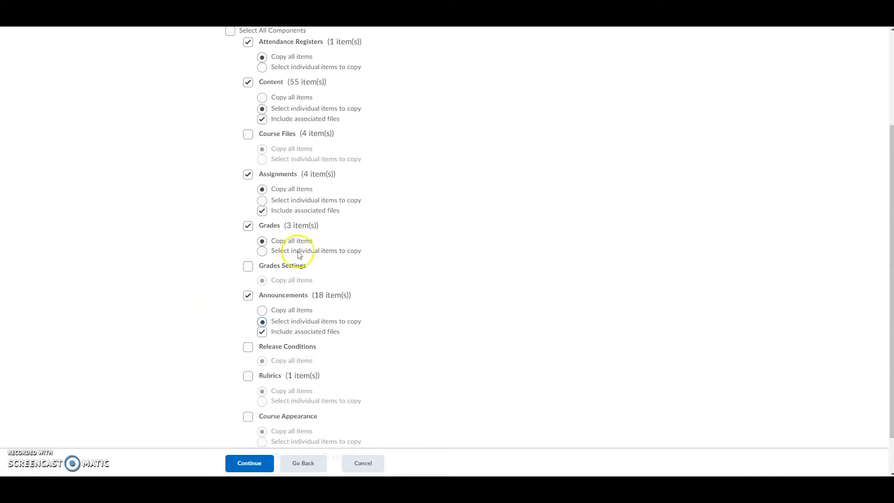
{"action": "left_click", "coordinate": [256, 469]}
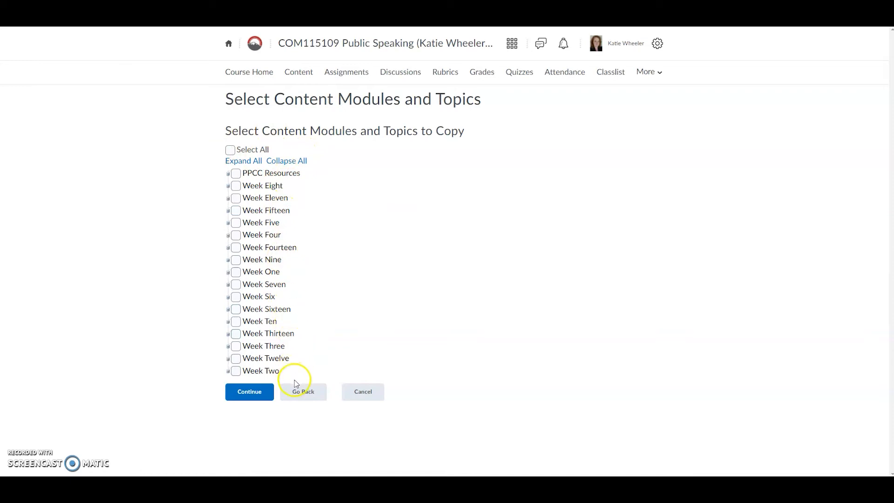
Try selecting only the Weekly Readings and Lectures topics of Weeks Eight, Eleven and Fifteen, and clear the module selections
{"action": "left_click", "coordinate": [228, 174]}
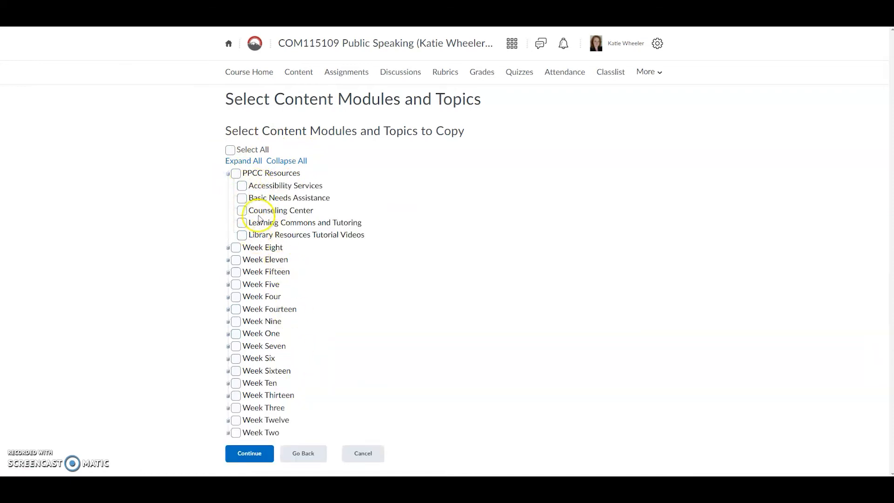
{"action": "left_click", "coordinate": [228, 248]}
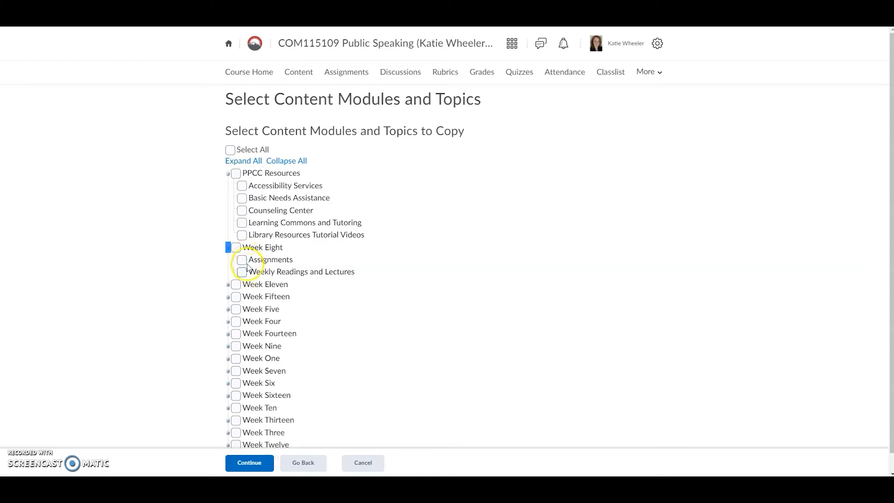
{"action": "left_click", "coordinate": [228, 285]}
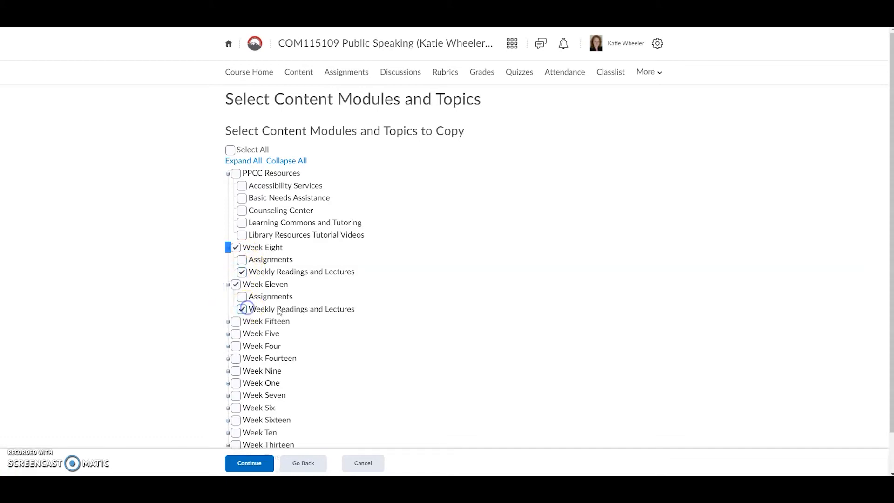
{"action": "left_click", "coordinate": [228, 322]}
{"action": "left_click", "coordinate": [242, 346]}
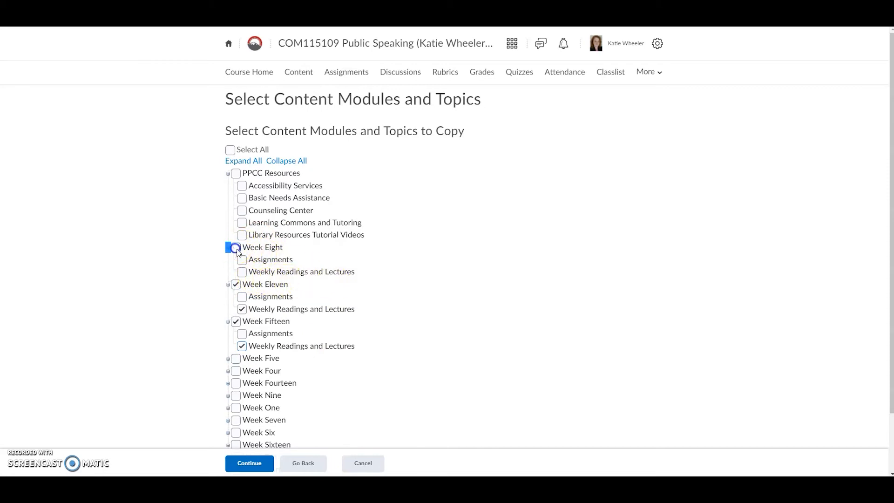
{"action": "left_click", "coordinate": [236, 284]}
Select all content modules and topics to copy and continue to the announcement selection
{"action": "left_click", "coordinate": [230, 149]}
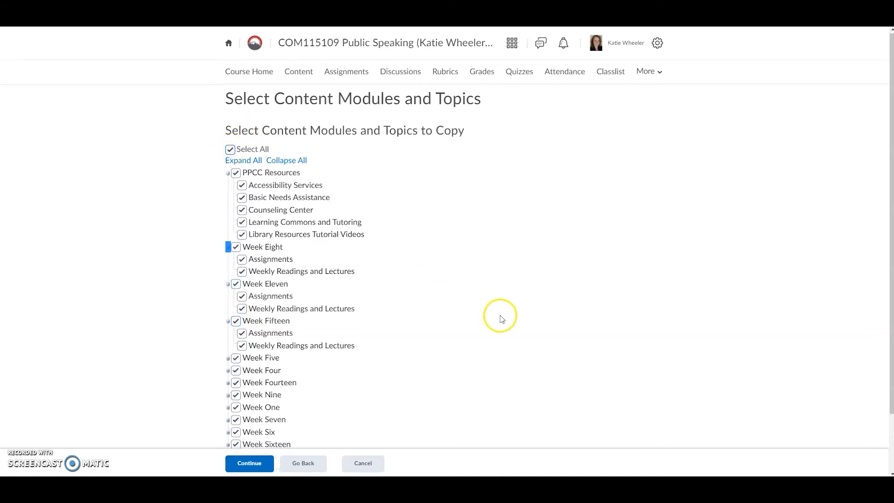
{"action": "scroll", "coordinate": [329, 383], "scroll_direction": "down", "scroll_amount": 2}
{"action": "left_click", "coordinate": [256, 460]}
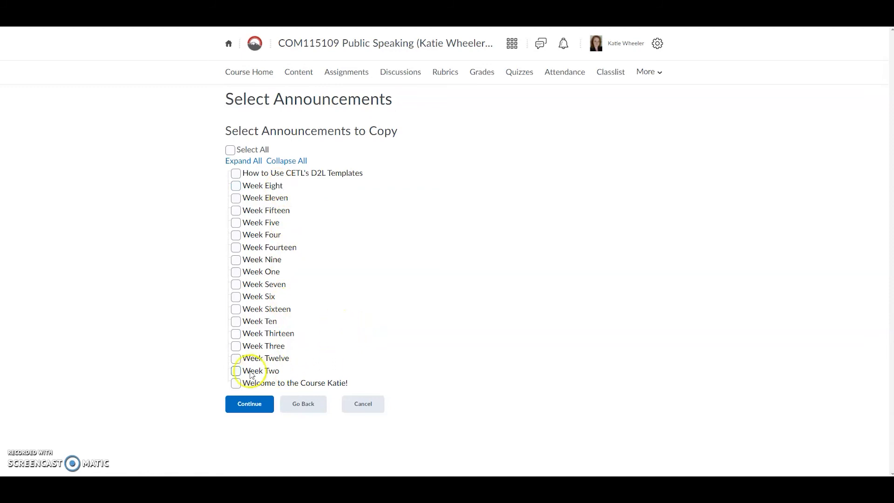
Try selecting the Week Two, Three, Six and Ten announcements to copy, and clear the selections
{"action": "left_click", "coordinate": [235, 347]}
{"action": "left_click", "coordinate": [236, 323]}
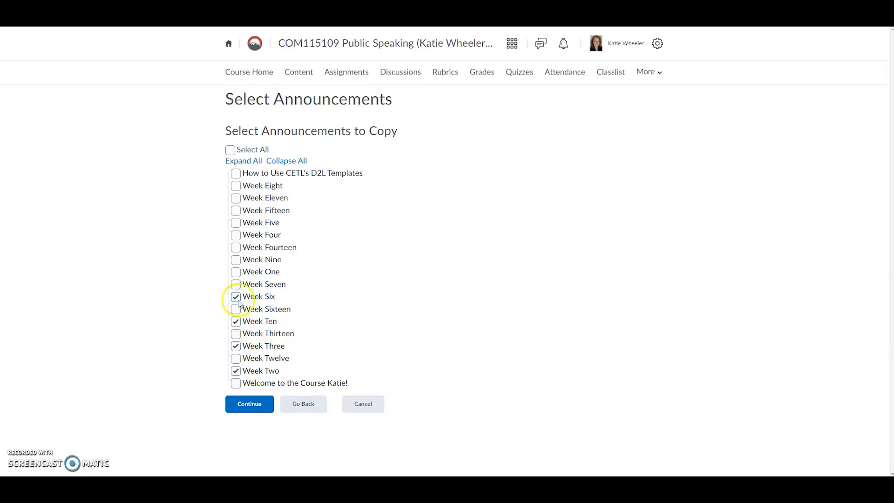
{"action": "left_click", "coordinate": [235, 323]}
{"action": "left_click", "coordinate": [235, 346]}
{"action": "left_click", "coordinate": [235, 370]}
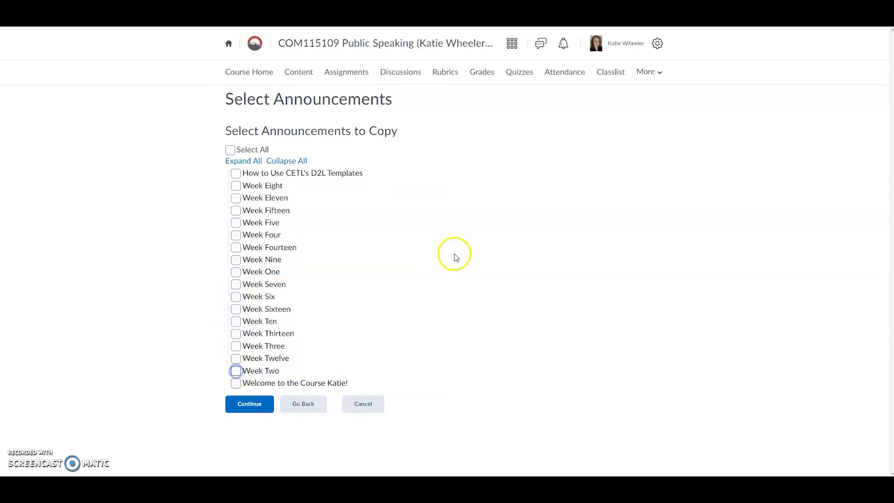
Select all announcements to copy and finish copying the chosen course components without offsetting their dates
{"action": "left_click", "coordinate": [236, 386]}
{"action": "left_click", "coordinate": [236, 385]}
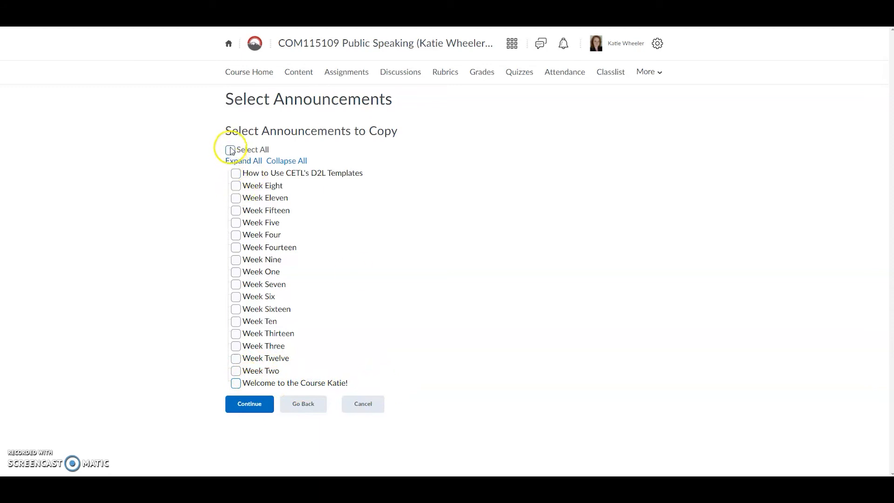
{"action": "left_click", "coordinate": [250, 410]}
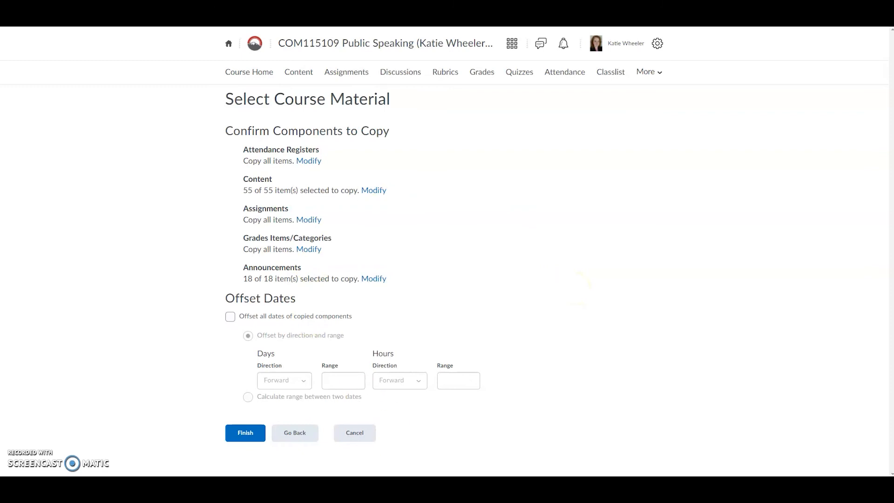
{"action": "left_click", "coordinate": [248, 440]}
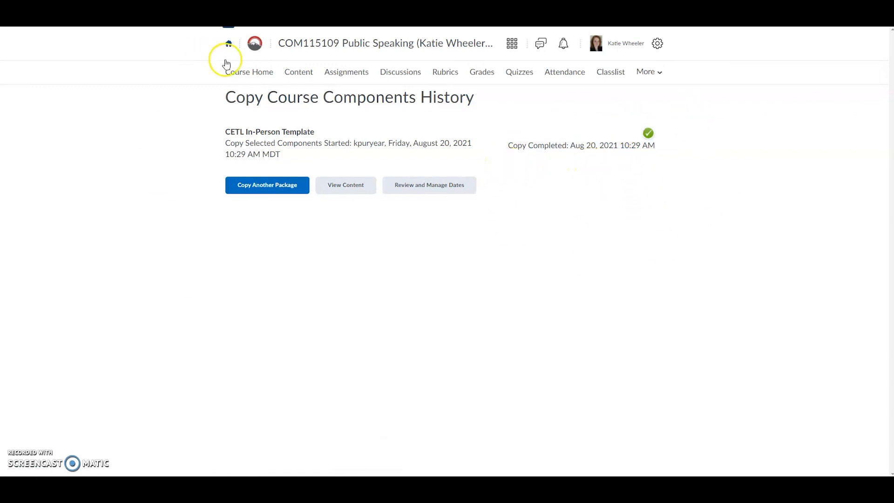
Open the course homepage and review the copied announcements from How to Use CETL's D2L Templates through Week One
{"action": "left_click", "coordinate": [235, 72]}
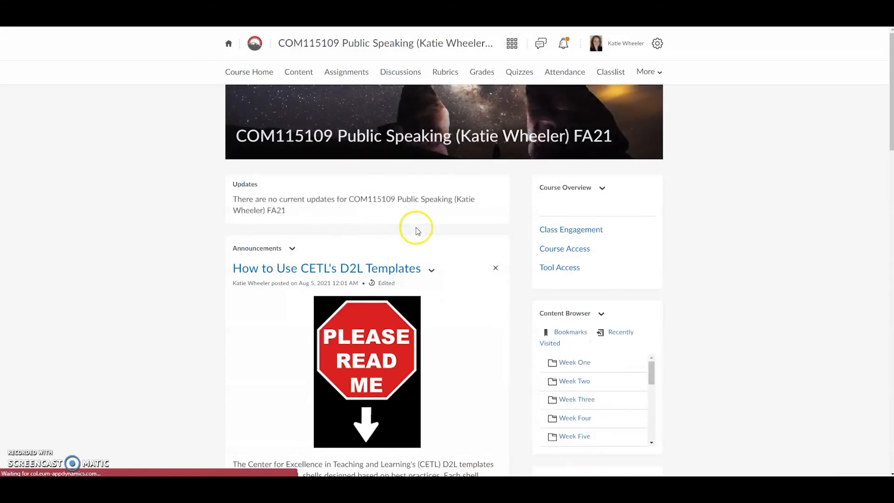
{"action": "scroll", "coordinate": [418, 231], "scroll_direction": "down", "scroll_amount": 2}
{"action": "scroll", "coordinate": [419, 280], "scroll_direction": "down", "scroll_amount": 1}
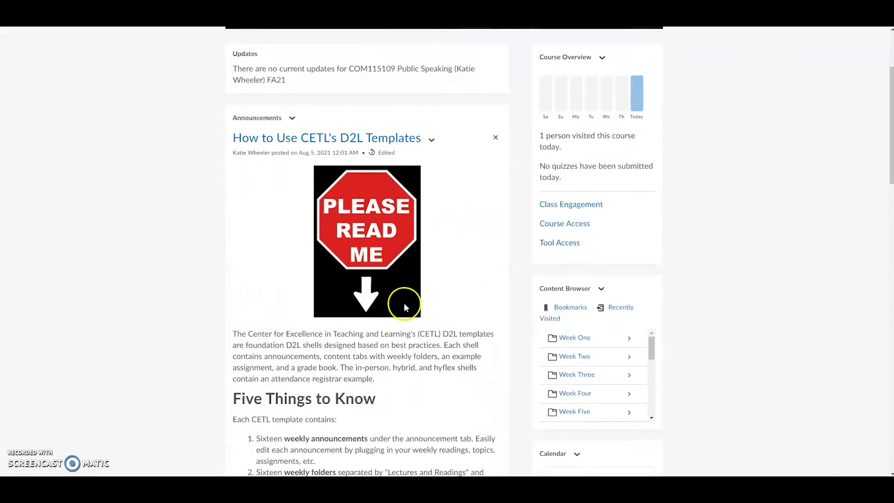
{"action": "scroll", "coordinate": [404, 303], "scroll_direction": "down", "scroll_amount": 15}
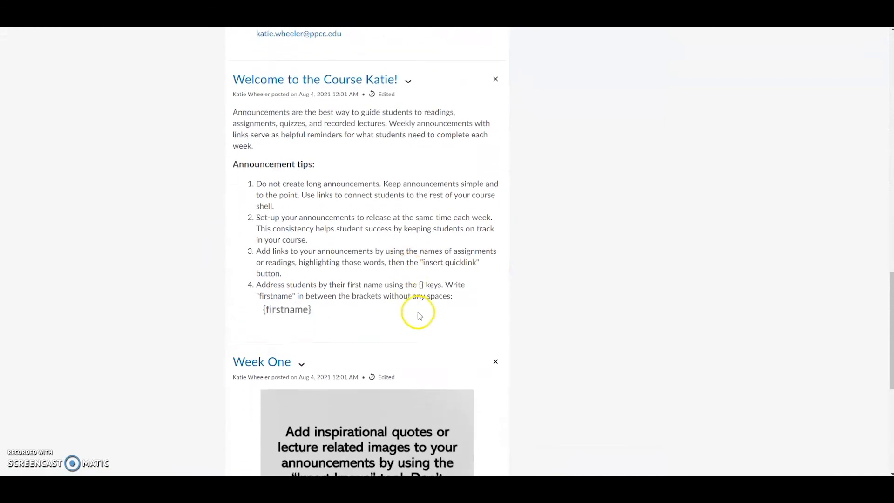
{"action": "scroll", "coordinate": [417, 270], "scroll_direction": "down", "scroll_amount": 5}
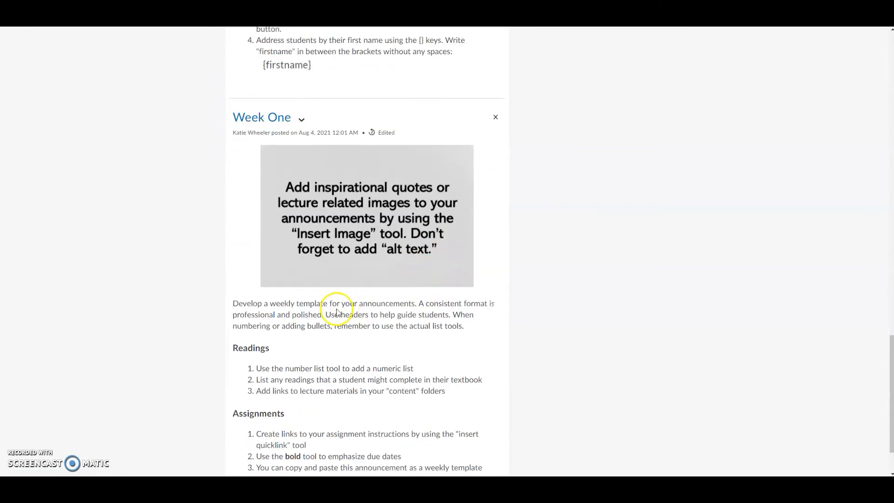
{"action": "scroll", "coordinate": [556, 324], "scroll_direction": "up", "scroll_amount": 20}
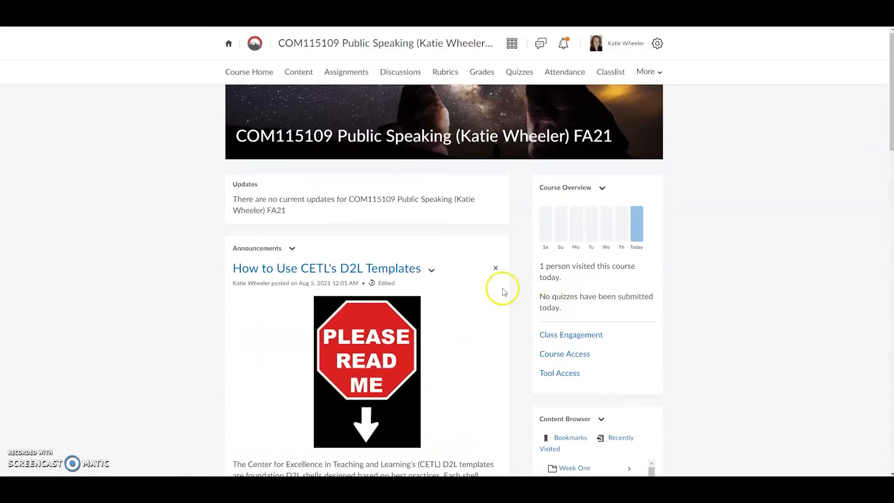
Open the full Announcements list and examine the weekly announcements with their start dates and status
{"action": "left_click", "coordinate": [237, 251]}
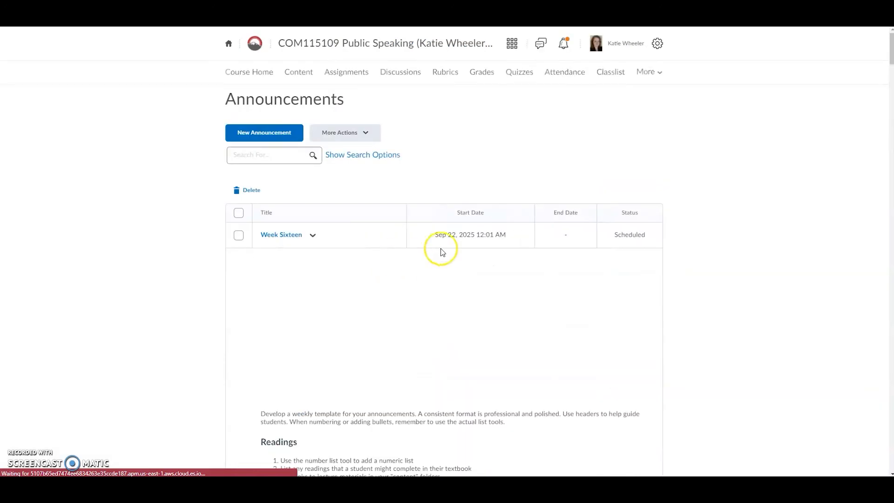
{"action": "scroll", "coordinate": [442, 254], "scroll_direction": "down", "scroll_amount": 6}
{"action": "scroll", "coordinate": [450, 263], "scroll_direction": "up", "scroll_amount": 3}
{"action": "scroll", "coordinate": [450, 267], "scroll_direction": "up", "scroll_amount": 1}
{"action": "scroll", "coordinate": [479, 226], "scroll_direction": "down", "scroll_amount": 3}
{"action": "scroll", "coordinate": [451, 331], "scroll_direction": "down", "scroll_amount": 2}
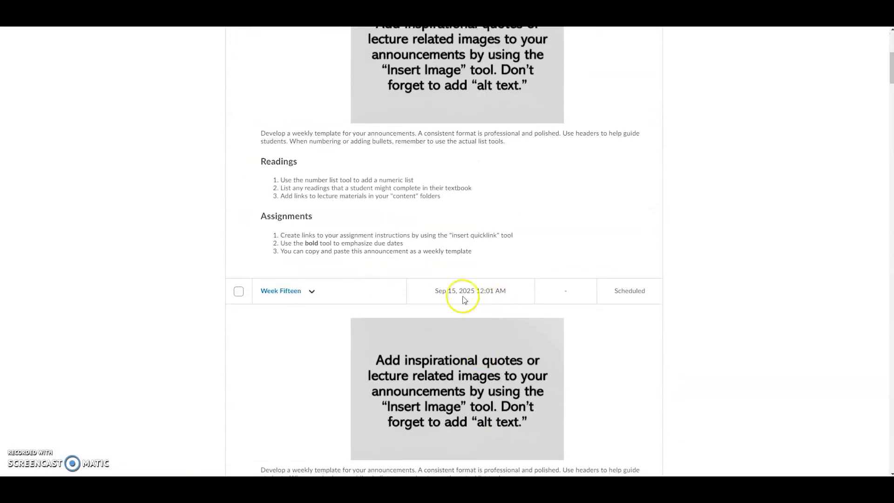
{"action": "scroll", "coordinate": [400, 295], "scroll_direction": "up", "scroll_amount": 10}
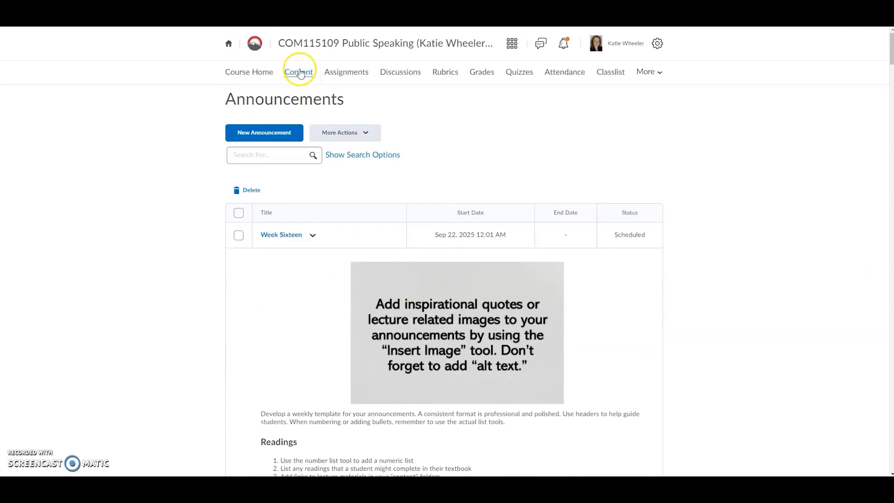
Open the course Content and view the Week Three module with its sub-modules
{"action": "left_click", "coordinate": [299, 72]}
{"action": "scroll", "coordinate": [341, 316], "scroll_direction": "down", "scroll_amount": 2}
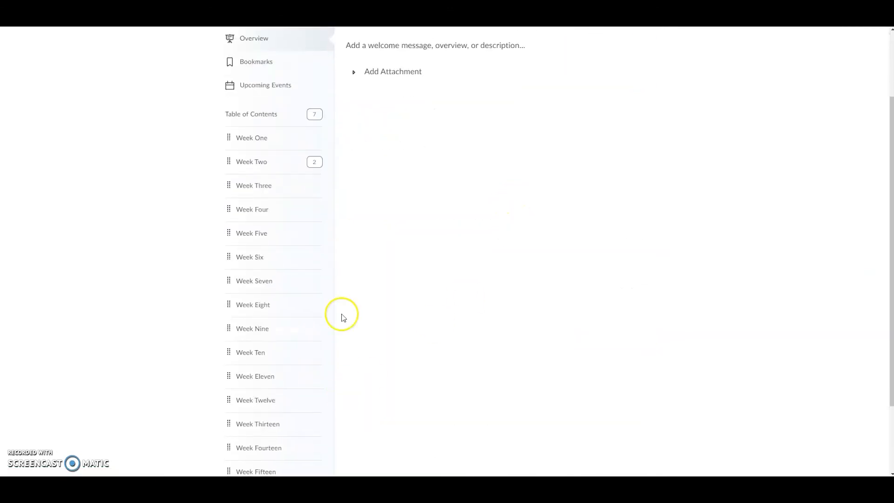
{"action": "left_click", "coordinate": [269, 200]}
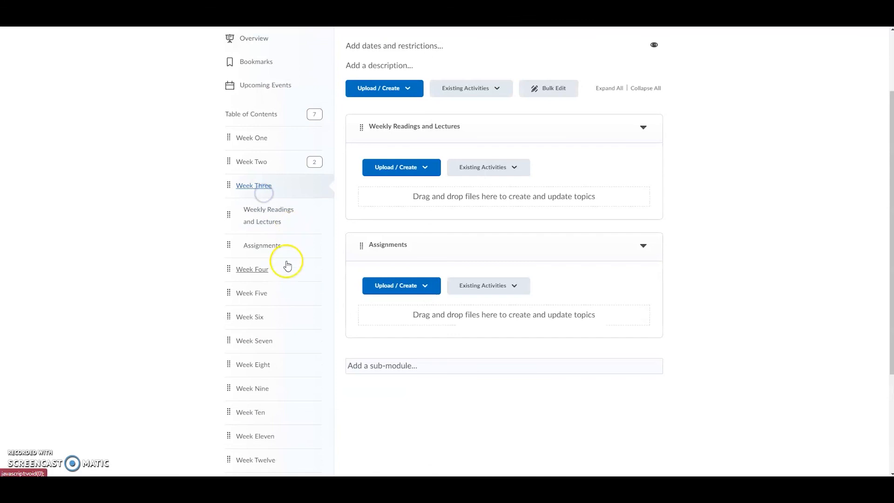
{"action": "scroll", "coordinate": [724, 413], "scroll_direction": "up", "scroll_amount": 2}
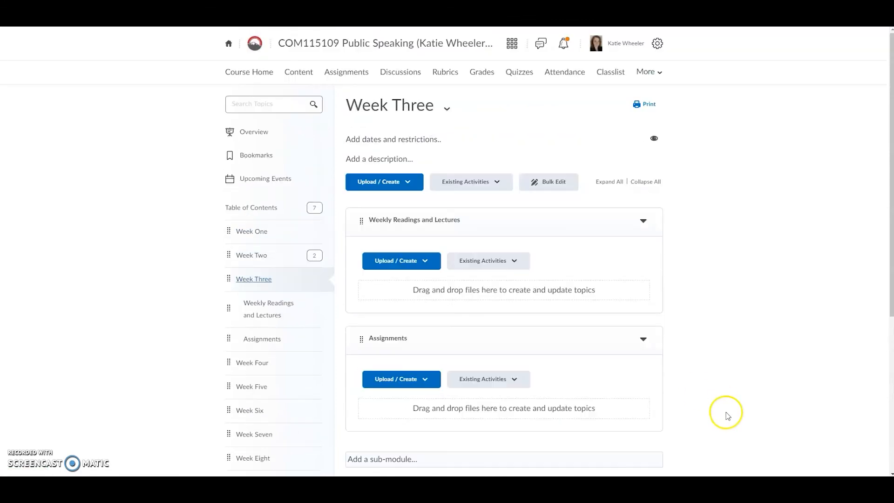